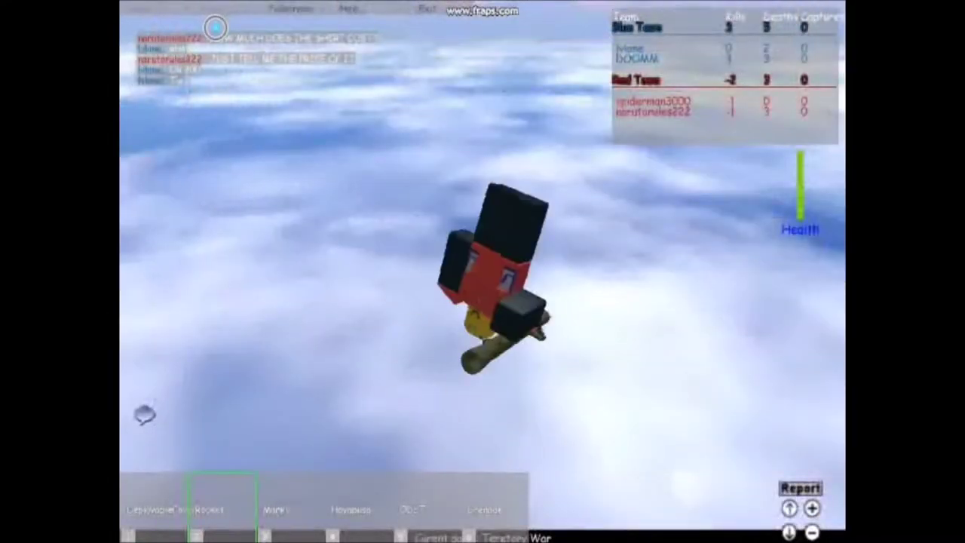
{"action": "scroll", "coordinate": [397, 175], "scroll_direction": "down", "scroll_amount": 1}
{"action": "scroll", "coordinate": [398, 176], "scroll_direction": "down", "scroll_amount": 1}
{"action": "scroll", "coordinate": [527, 226], "scroll_direction": "down", "scroll_amount": 1}
{"action": "scroll", "coordinate": [540, 245], "scroll_direction": "down", "scroll_amount": 1}
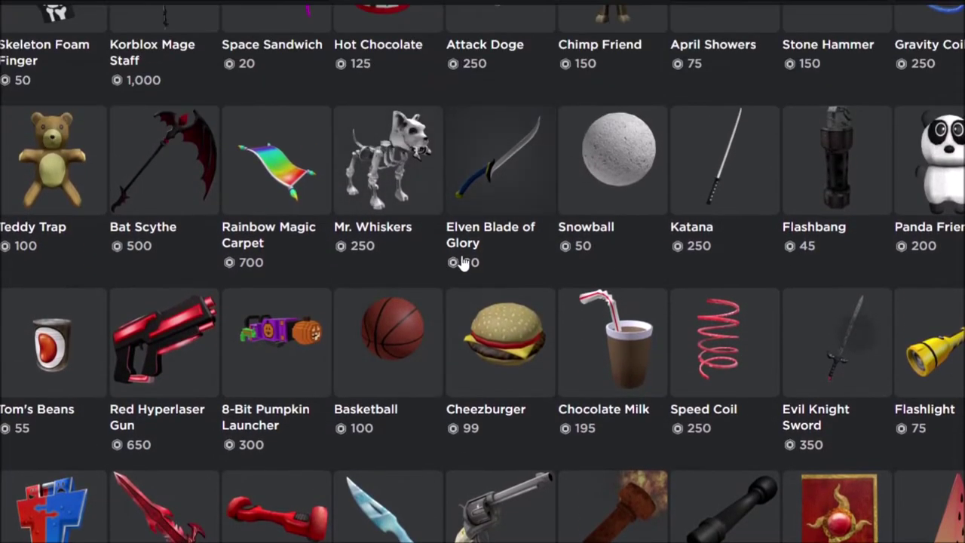
{"action": "scroll", "coordinate": [464, 263], "scroll_direction": "down", "scroll_amount": 2}
Step: Advance the gear catalog to its next page
{"action": "left_click", "coordinate": [587, 514]}
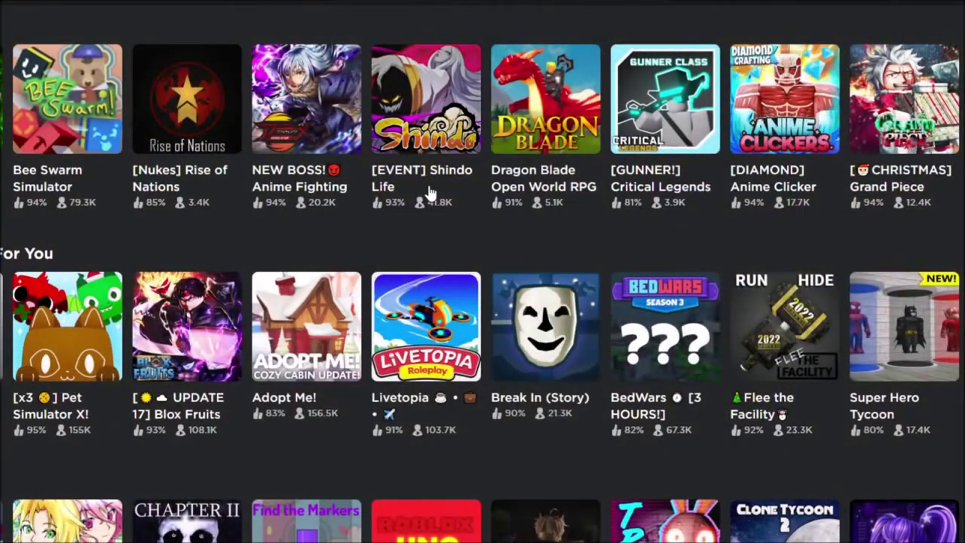
{"action": "scroll", "coordinate": [430, 194], "scroll_direction": "down", "scroll_amount": 2}
{"action": "scroll", "coordinate": [257, 305], "scroll_direction": "down", "scroll_amount": 1}
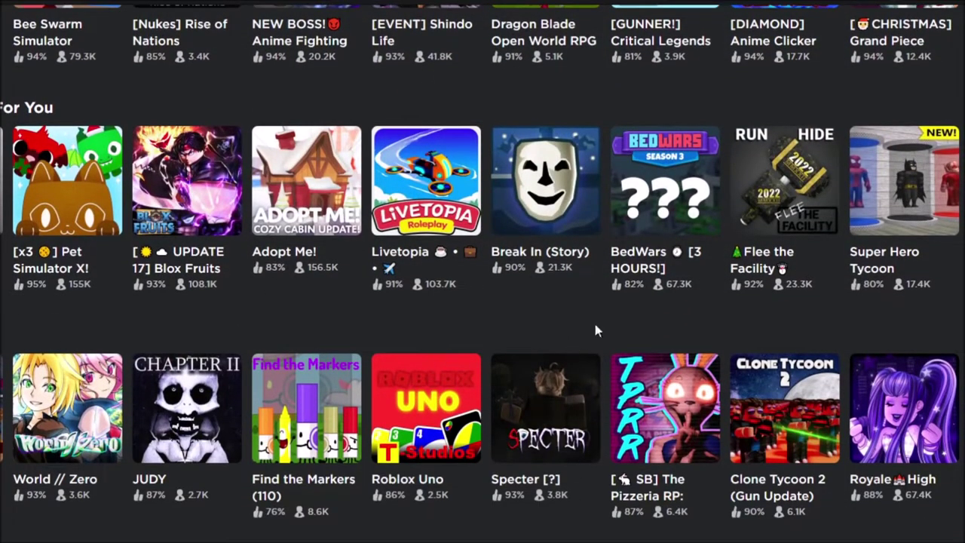
{"action": "scroll", "coordinate": [592, 335], "scroll_direction": "down", "scroll_amount": 1}
{"action": "scroll", "coordinate": [512, 297], "scroll_direction": "down", "scroll_amount": 1}
{"action": "scroll", "coordinate": [392, 316], "scroll_direction": "down", "scroll_amount": 1}
{"action": "scroll", "coordinate": [312, 339], "scroll_direction": "down", "scroll_amount": 1}
{"action": "scroll", "coordinate": [216, 365], "scroll_direction": "down", "scroll_amount": 1}
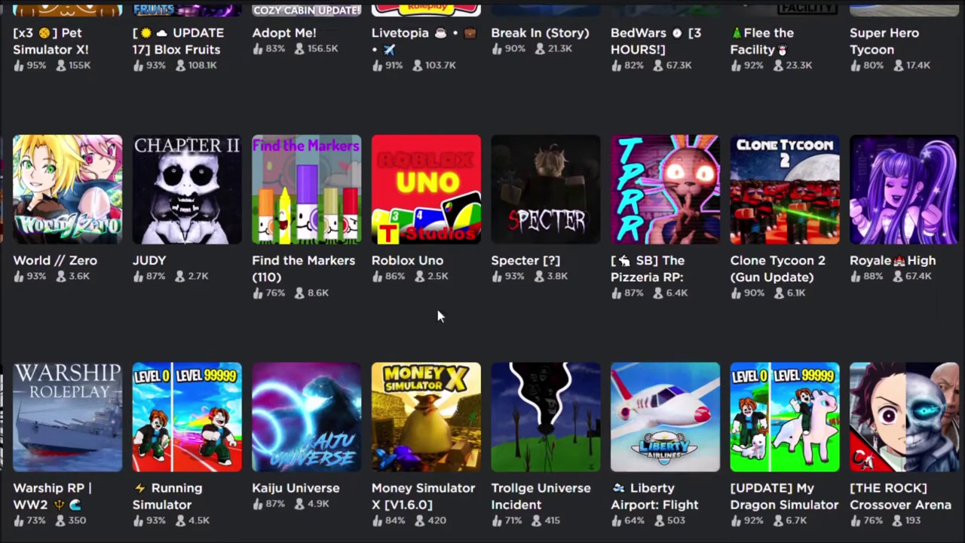
{"action": "scroll", "coordinate": [438, 312], "scroll_direction": "down", "scroll_amount": 3}
{"action": "scroll", "coordinate": [280, 318], "scroll_direction": "down", "scroll_amount": 1}
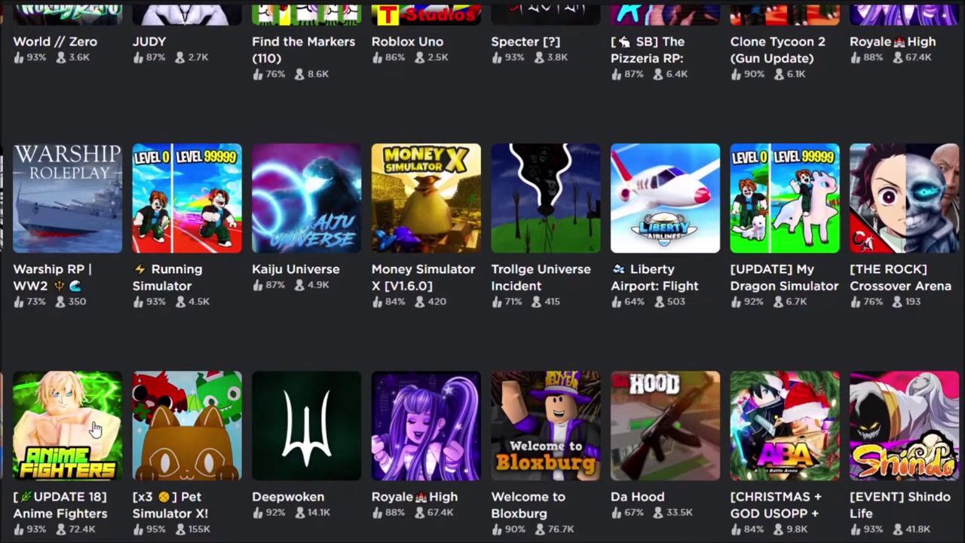
{"action": "scroll", "coordinate": [453, 392], "scroll_direction": "down", "scroll_amount": 2}
{"action": "scroll", "coordinate": [309, 371], "scroll_direction": "down", "scroll_amount": 1}
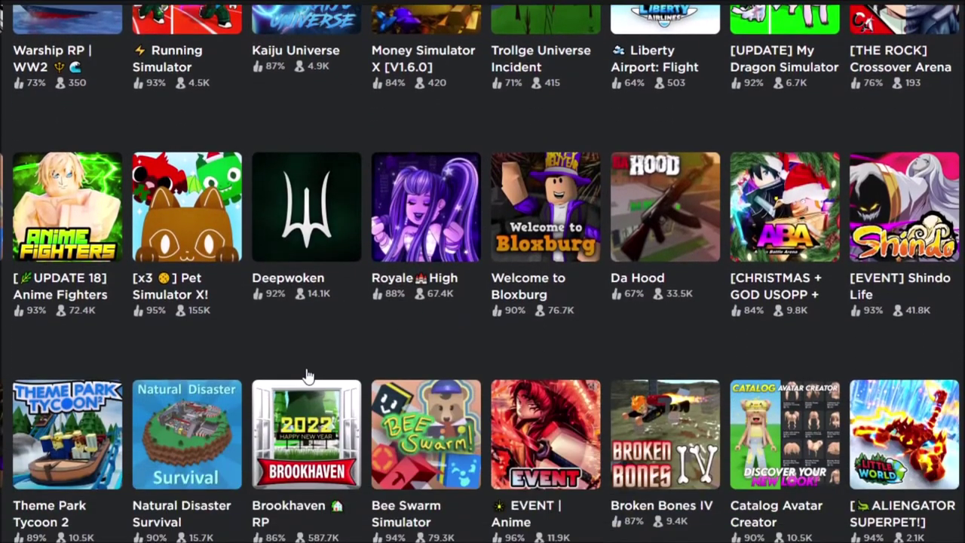
{"action": "scroll", "coordinate": [339, 372], "scroll_direction": "down", "scroll_amount": 2}
{"action": "scroll", "coordinate": [386, 374], "scroll_direction": "down", "scroll_amount": 1}
{"action": "scroll", "coordinate": [300, 395], "scroll_direction": "down", "scroll_amount": 1}
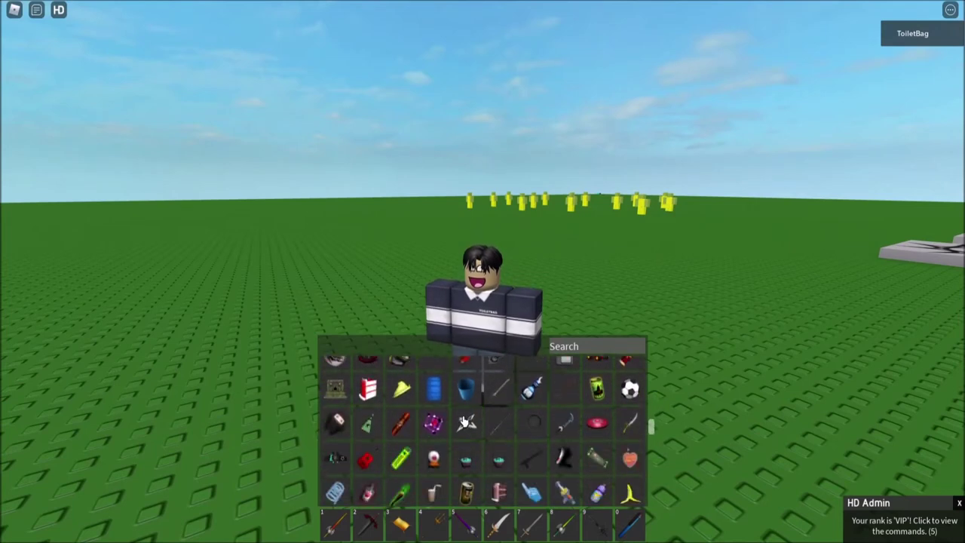
{"action": "scroll", "coordinate": [441, 414], "scroll_direction": "down", "scroll_amount": 2}
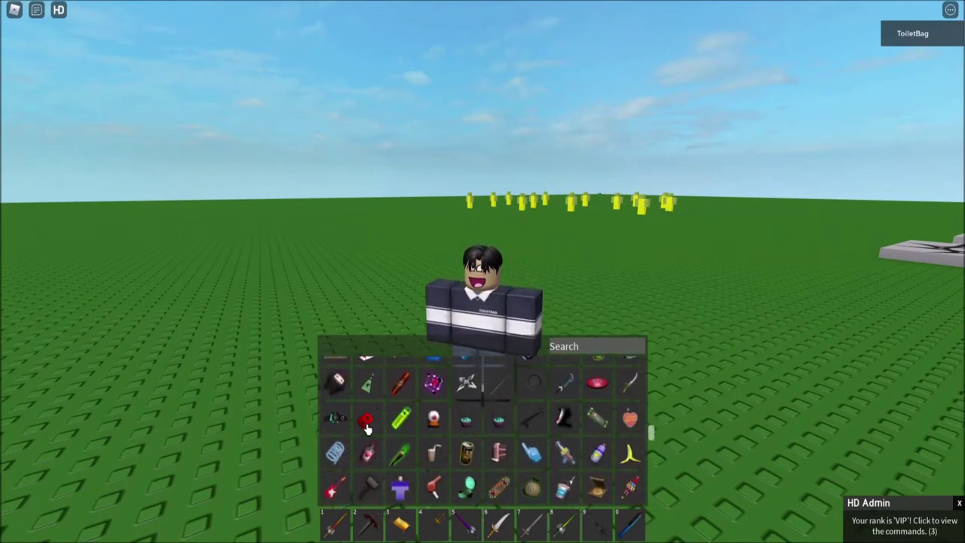
Step: Swap the equipped red guitar for the hammer from the gear backpack
{"action": "key", "text": "grave"}
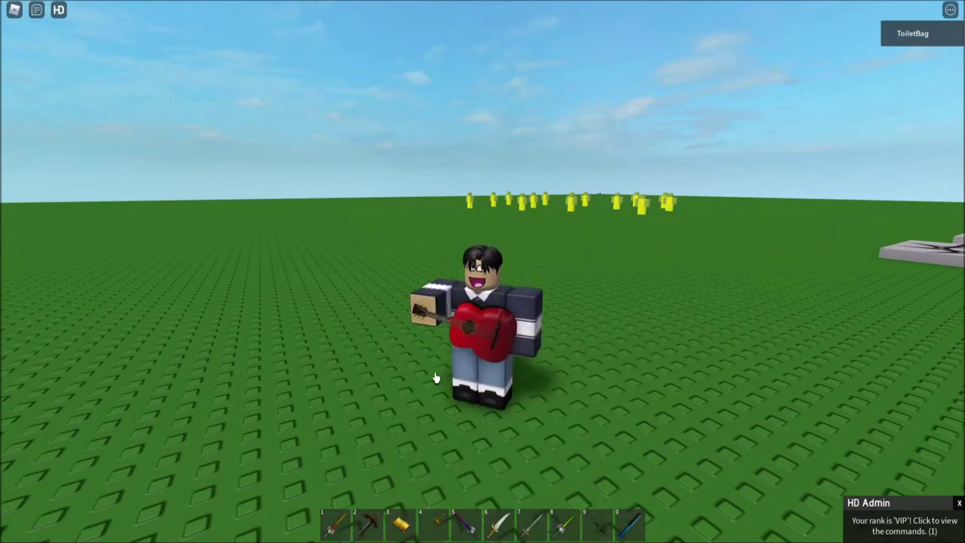
{"action": "key", "text": "grave"}
{"action": "scroll", "coordinate": [400, 452], "scroll_direction": "down", "scroll_amount": 2}
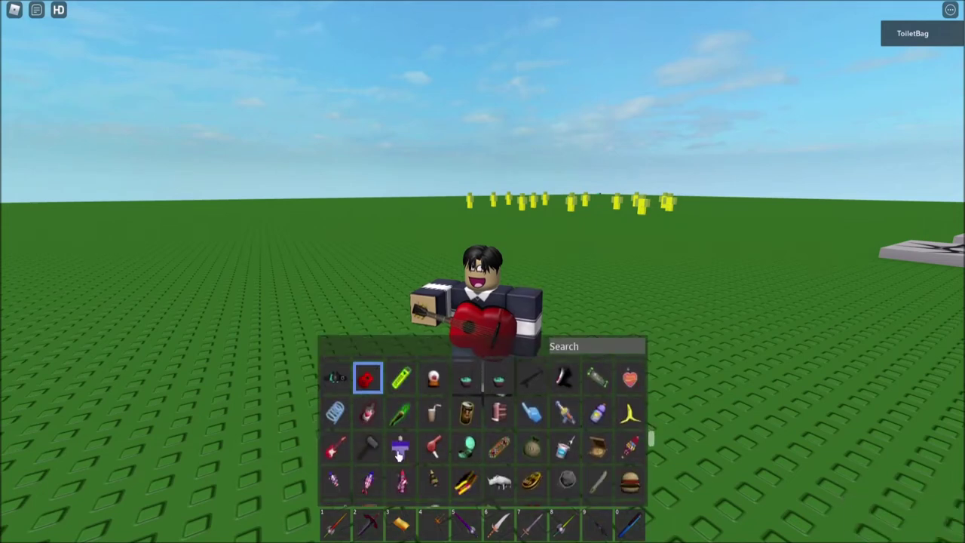
{"action": "left_click", "coordinate": [367, 452]}
{"action": "key", "text": "grave"}
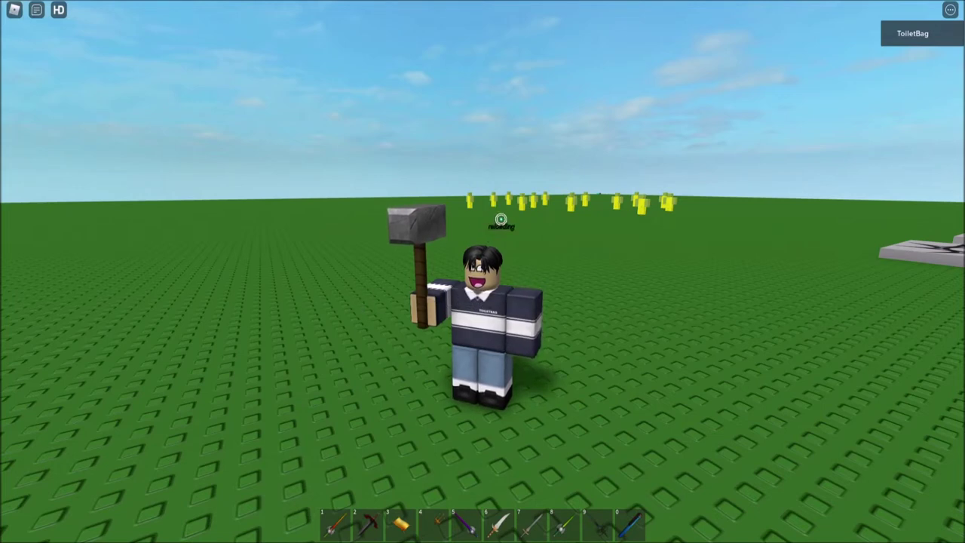
Step: Equip and swing the cane, then equip another gear from the backpack
{"action": "key", "text": "grave"}
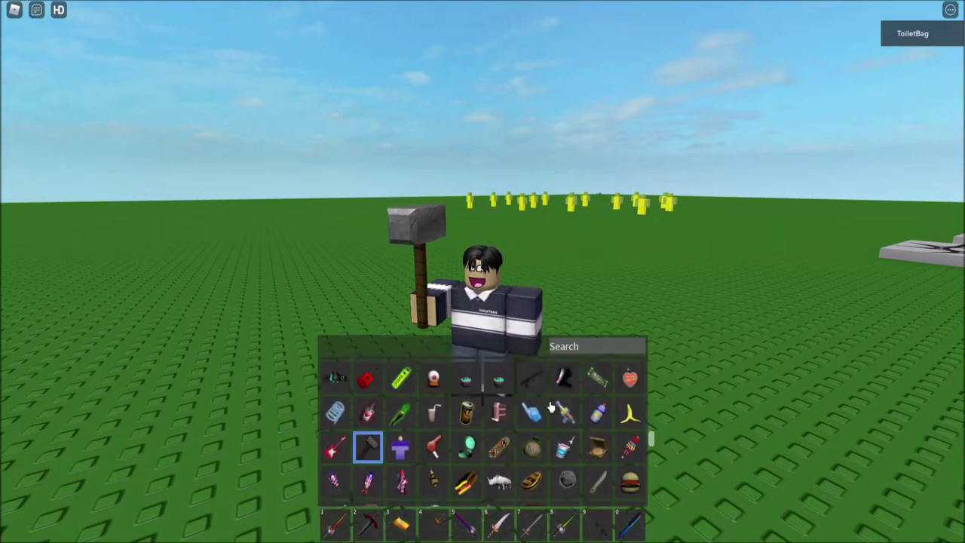
{"action": "scroll", "coordinate": [602, 451], "scroll_direction": "down", "scroll_amount": 1}
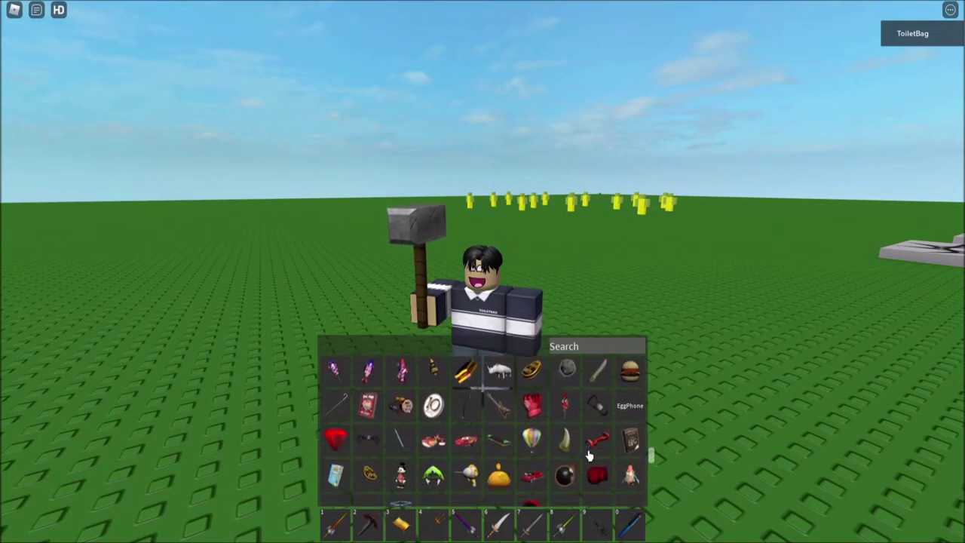
{"action": "scroll", "coordinate": [590, 455], "scroll_direction": "down", "scroll_amount": 1}
{"action": "key", "text": "grave"}
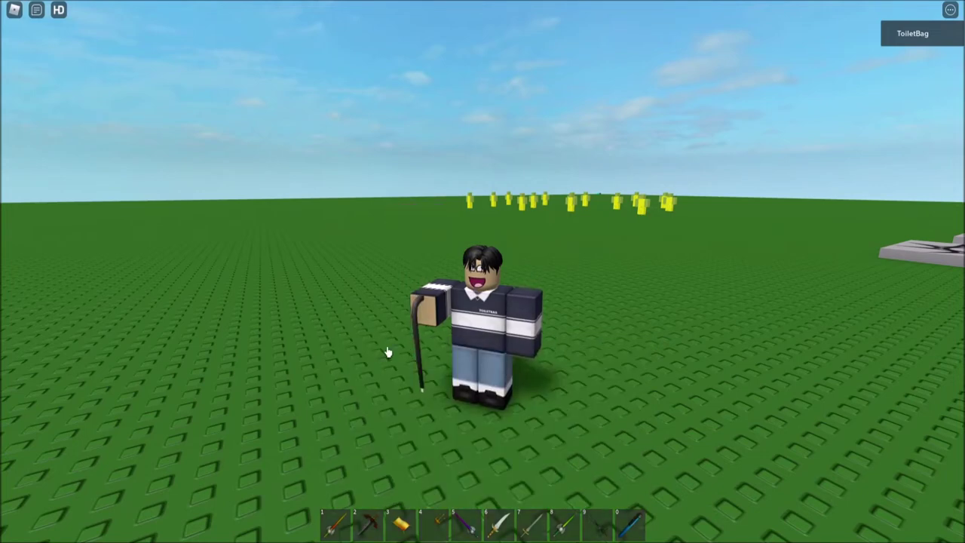
{"action": "left_click", "coordinate": [420, 411]}
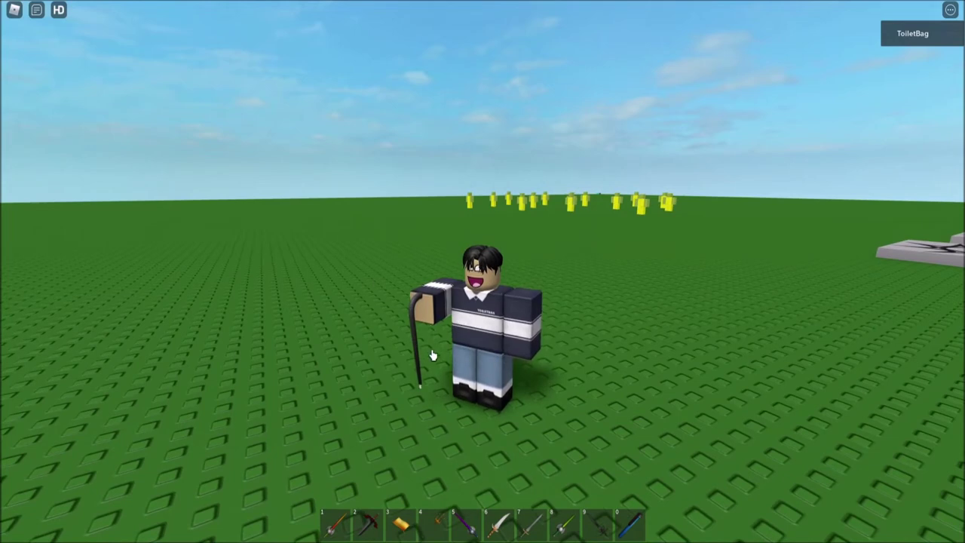
{"action": "key", "text": "grave"}
{"action": "scroll", "coordinate": [488, 396], "scroll_direction": "down", "scroll_amount": 3}
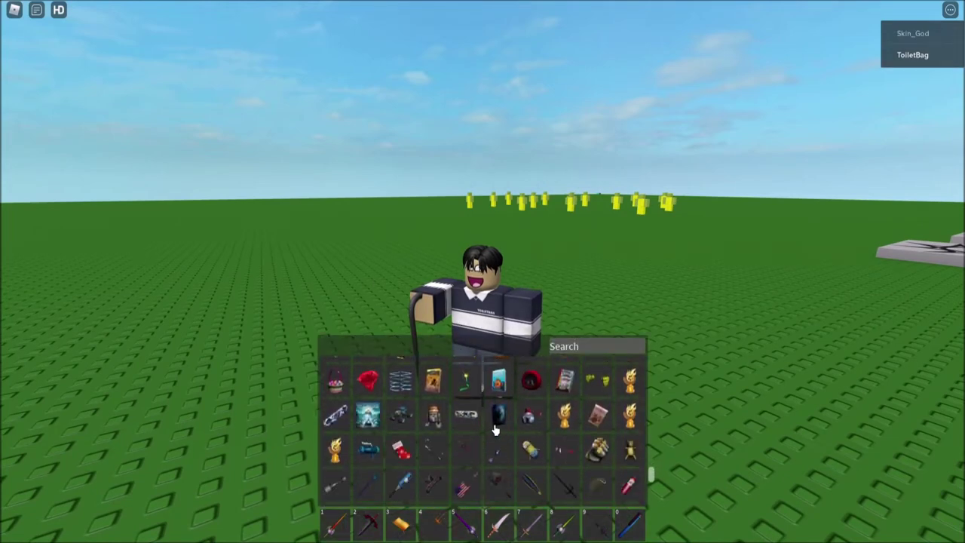
{"action": "left_click", "coordinate": [466, 382]}
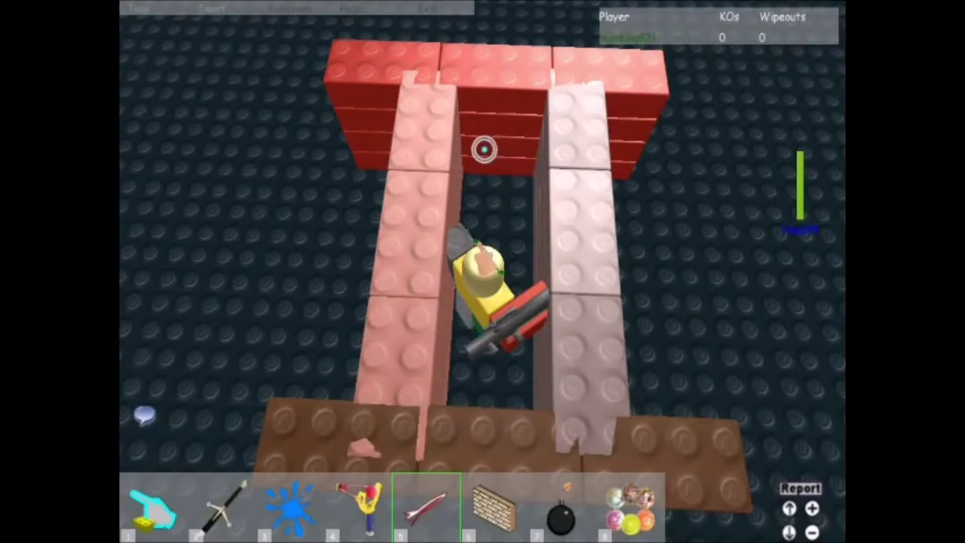
Step: Fire a rocket from the launcher at the brick wall
{"action": "left_click", "coordinate": [474, 144]}
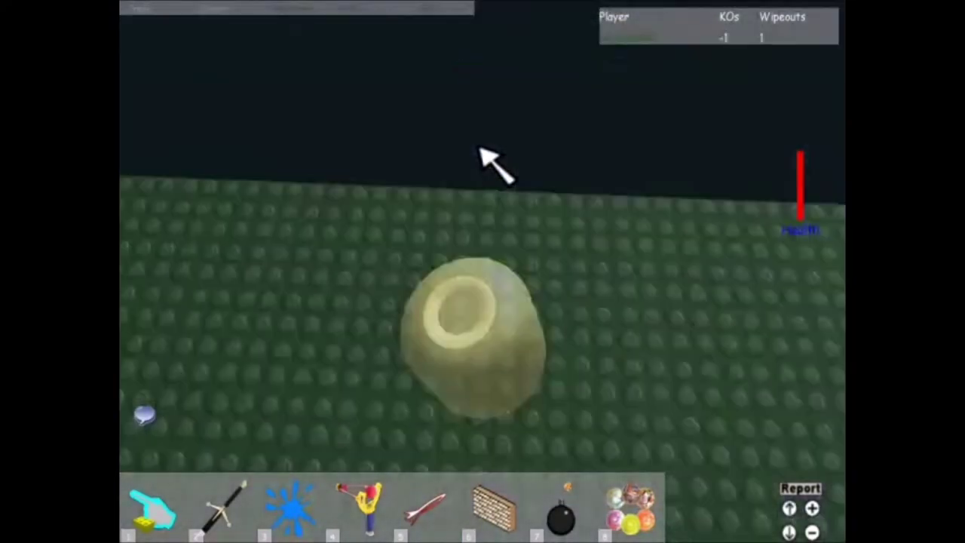
{"action": "scroll", "coordinate": [482, 151], "scroll_direction": "up", "scroll_amount": 5}
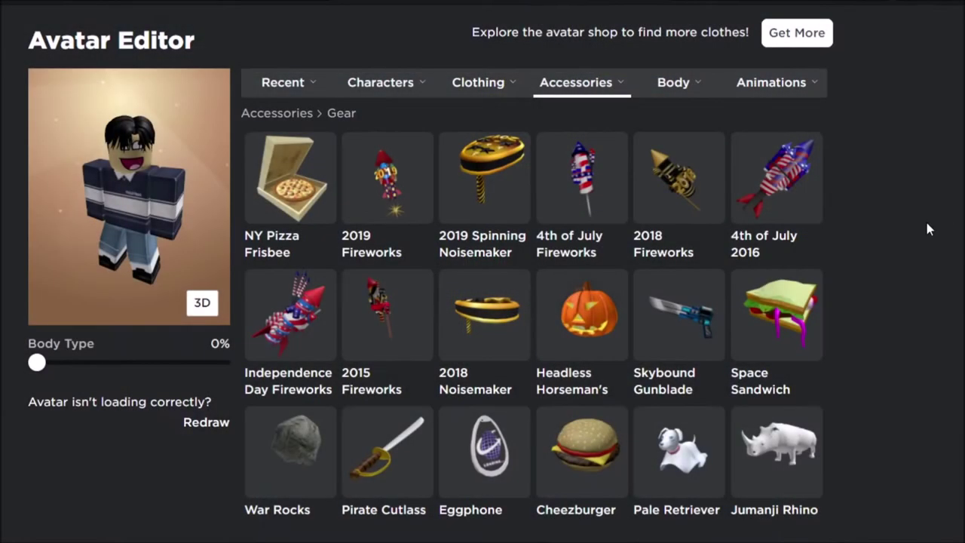
{"action": "scroll", "coordinate": [419, 211], "scroll_direction": "down", "scroll_amount": 2}
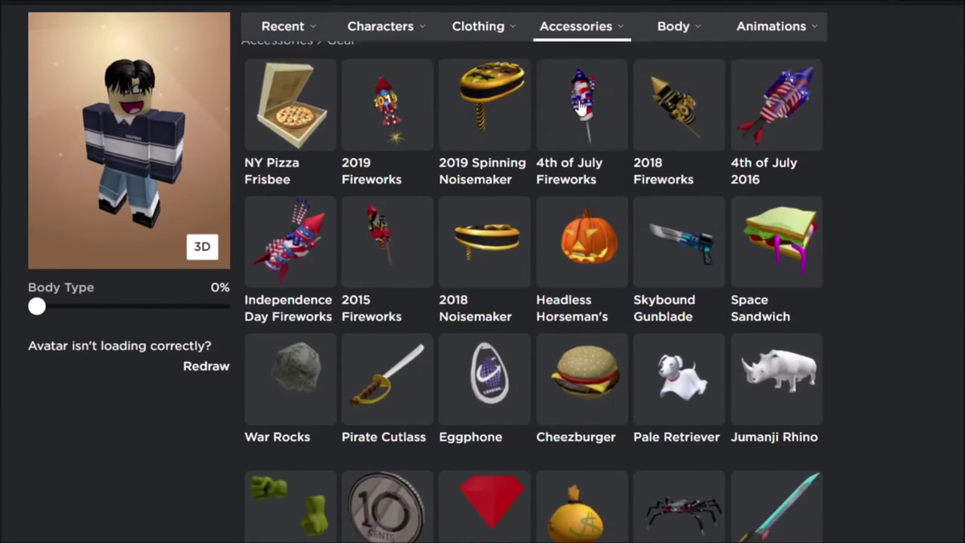
{"action": "scroll", "coordinate": [581, 107], "scroll_direction": "down", "scroll_amount": 3}
{"action": "scroll", "coordinate": [540, 185], "scroll_direction": "down", "scroll_amount": 5}
{"action": "scroll", "coordinate": [334, 323], "scroll_direction": "down", "scroll_amount": 3}
{"action": "scroll", "coordinate": [279, 281], "scroll_direction": "down", "scroll_amount": 3}
{"action": "scroll", "coordinate": [279, 282], "scroll_direction": "down", "scroll_amount": 1}
{"action": "scroll", "coordinate": [287, 162], "scroll_direction": "up", "scroll_amount": 2}
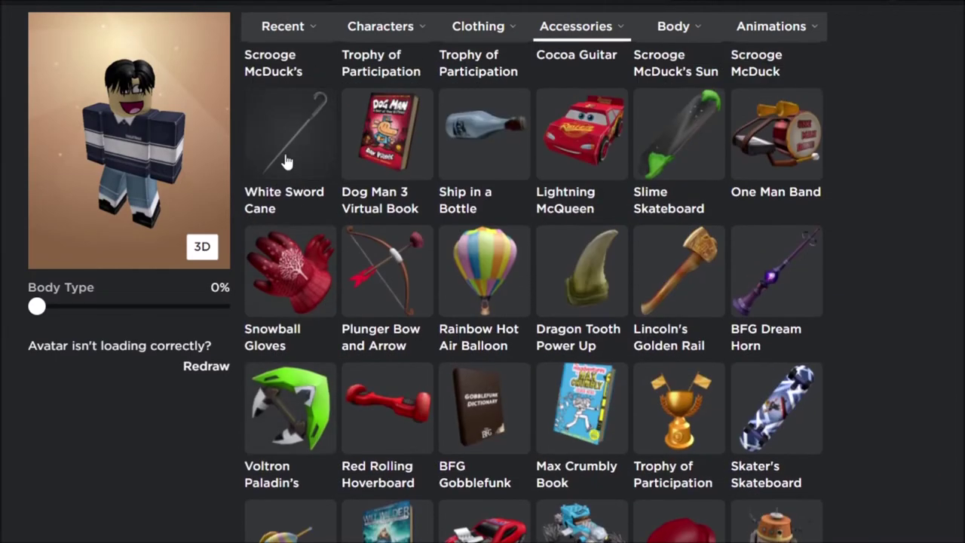
Step: Equip the White Sword Cane, then the 7-Eleven Card, then the Toys R Us Card
{"action": "left_click", "coordinate": [286, 163]}
{"action": "scroll", "coordinate": [479, 303], "scroll_direction": "down", "scroll_amount": 2}
{"action": "scroll", "coordinate": [479, 303], "scroll_direction": "down", "scroll_amount": 2}
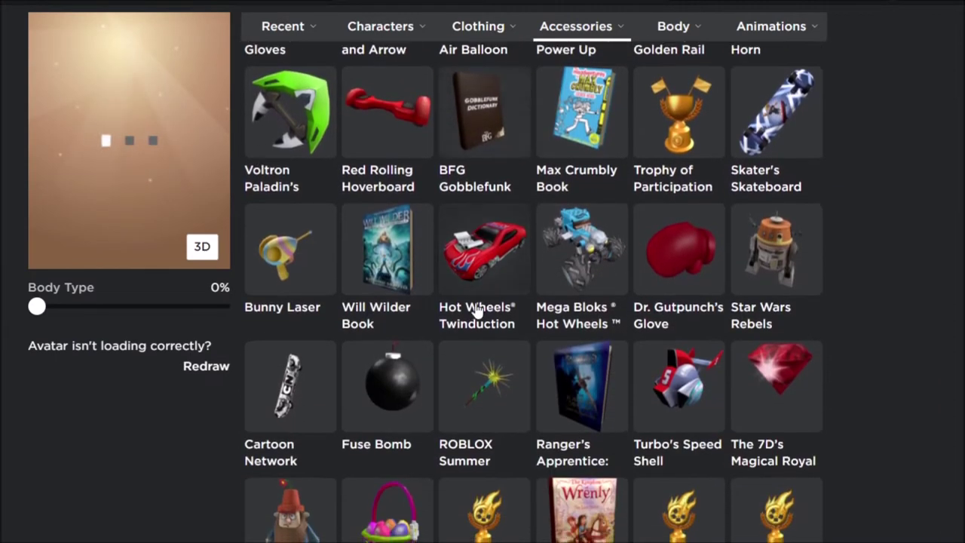
{"action": "scroll", "coordinate": [480, 303], "scroll_direction": "down", "scroll_amount": 1}
{"action": "scroll", "coordinate": [478, 305], "scroll_direction": "down", "scroll_amount": 1}
{"action": "scroll", "coordinate": [475, 306], "scroll_direction": "down", "scroll_amount": 1}
{"action": "scroll", "coordinate": [473, 308], "scroll_direction": "down", "scroll_amount": 1}
{"action": "scroll", "coordinate": [473, 307], "scroll_direction": "down", "scroll_amount": 2}
{"action": "scroll", "coordinate": [476, 297], "scroll_direction": "down", "scroll_amount": 2}
{"action": "scroll", "coordinate": [482, 282], "scroll_direction": "down", "scroll_amount": 4}
{"action": "scroll", "coordinate": [487, 287], "scroll_direction": "down", "scroll_amount": 1}
{"action": "scroll", "coordinate": [486, 287], "scroll_direction": "down", "scroll_amount": 3}
{"action": "scroll", "coordinate": [528, 264], "scroll_direction": "down", "scroll_amount": 4}
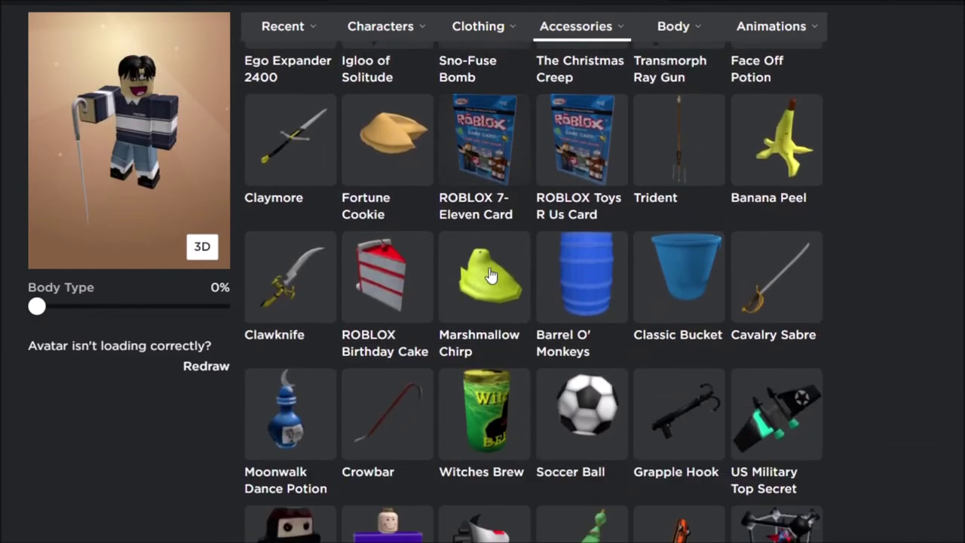
{"action": "scroll", "coordinate": [603, 233], "scroll_direction": "down", "scroll_amount": 2}
{"action": "scroll", "coordinate": [548, 253], "scroll_direction": "down", "scroll_amount": 1}
{"action": "scroll", "coordinate": [513, 287], "scroll_direction": "up", "scroll_amount": 3}
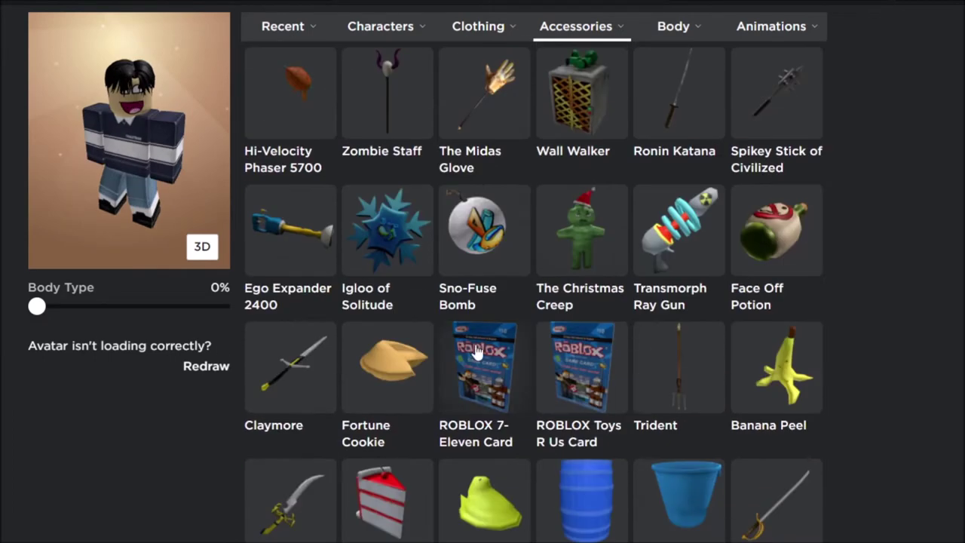
{"action": "left_click", "coordinate": [477, 352]}
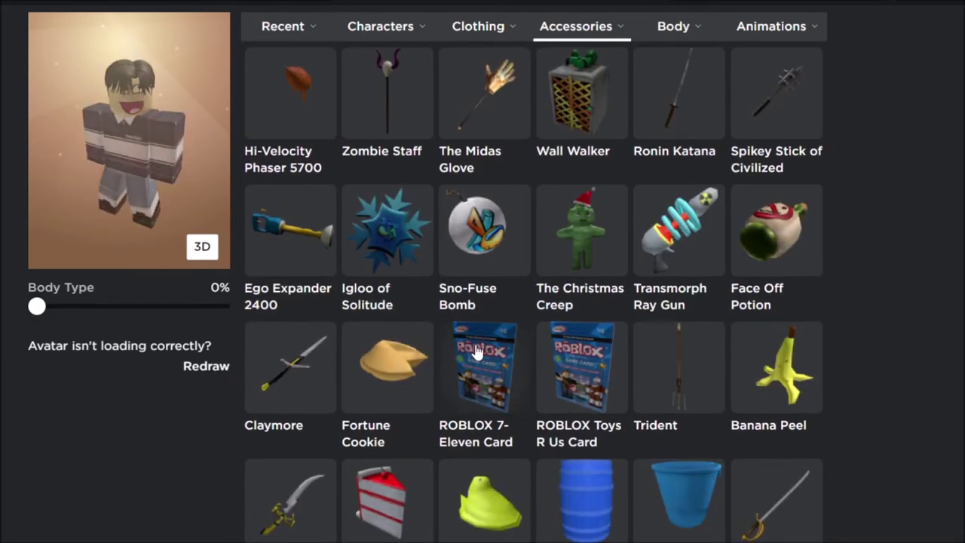
{"action": "left_click", "coordinate": [476, 351]}
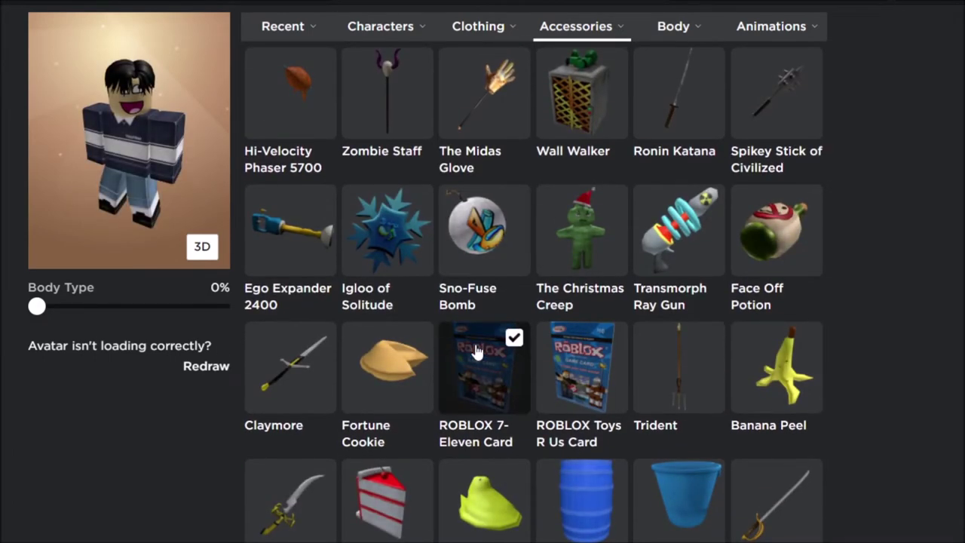
{"action": "left_click", "coordinate": [606, 358]}
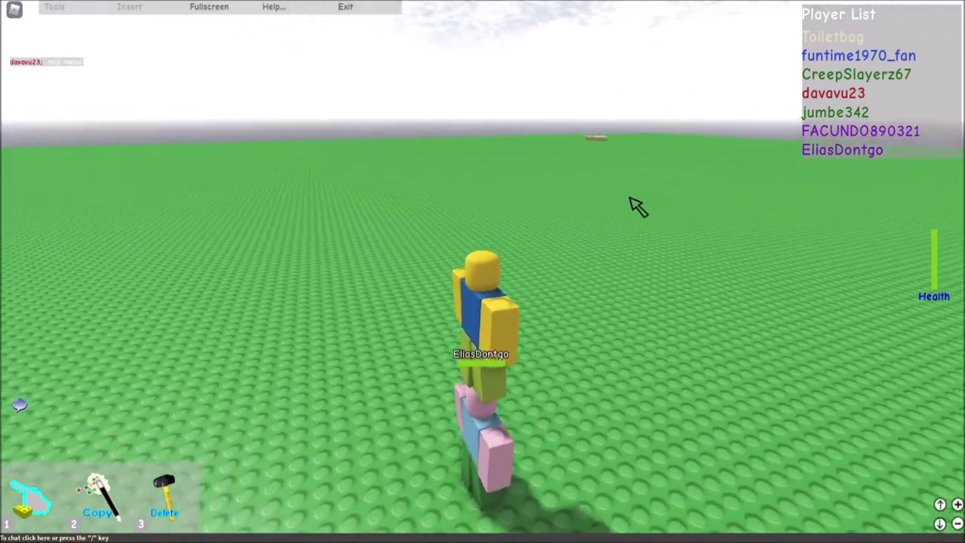
Step: Walk the avatar along the grey road toward the burning brick structure
{"action": "key", "text": "w"}
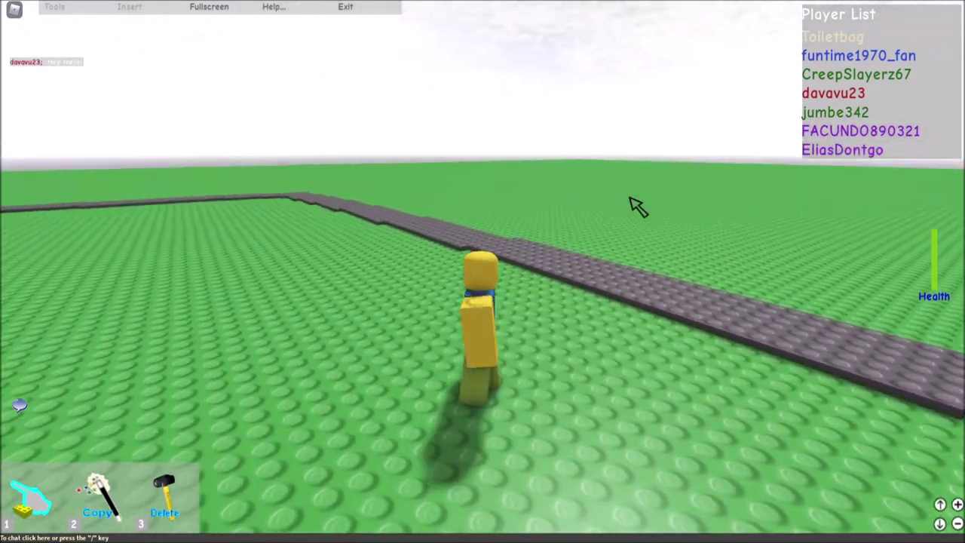
{"action": "key", "text": "d"}
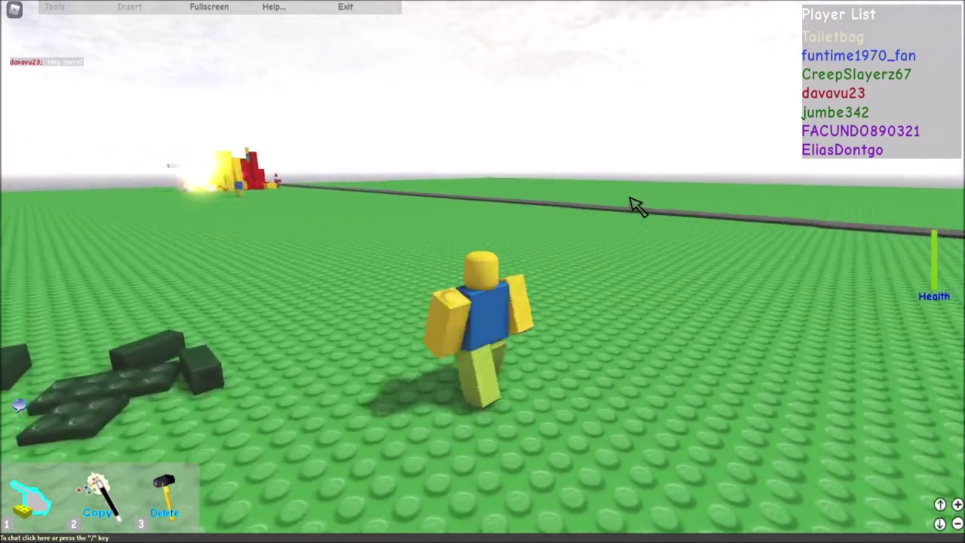
{"action": "key", "text": "w"}
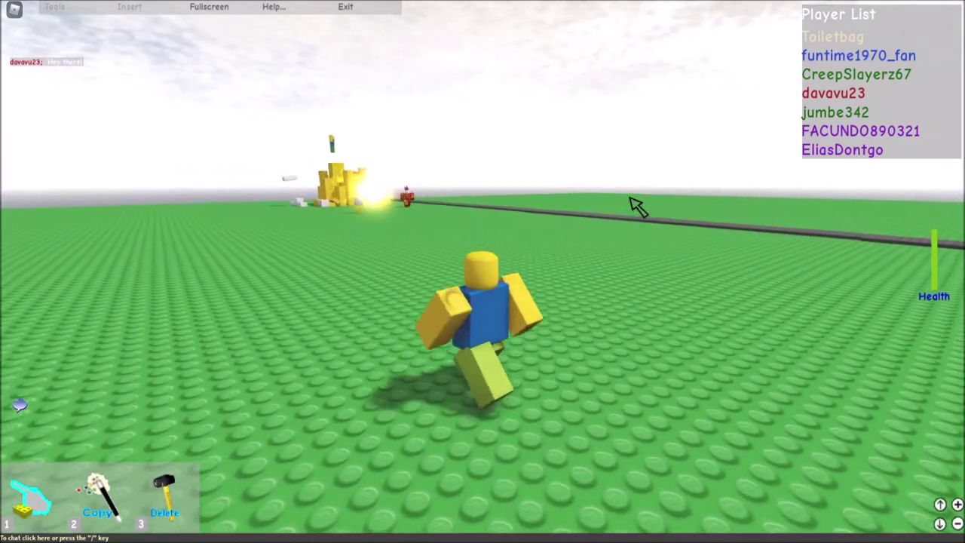
{"action": "key", "text": "1"}
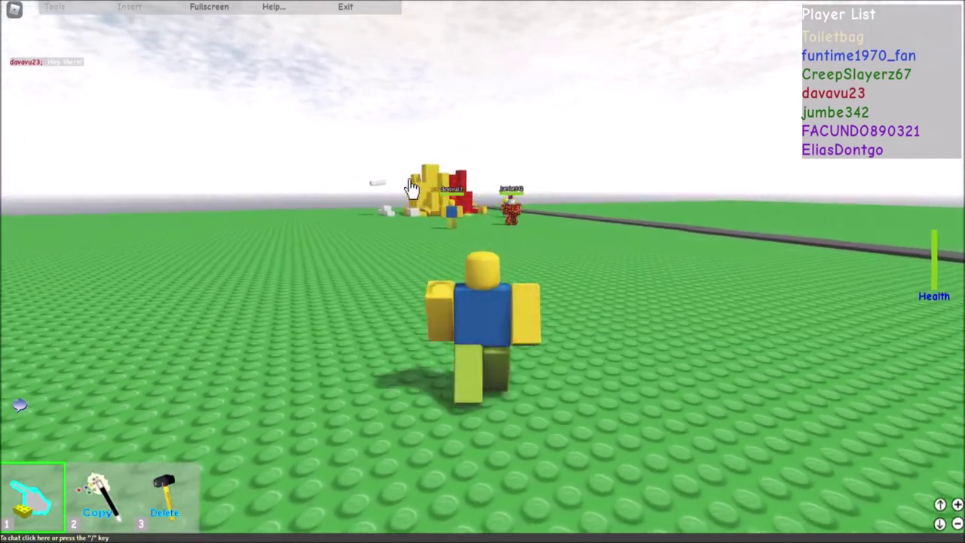
{"action": "key", "text": "1"}
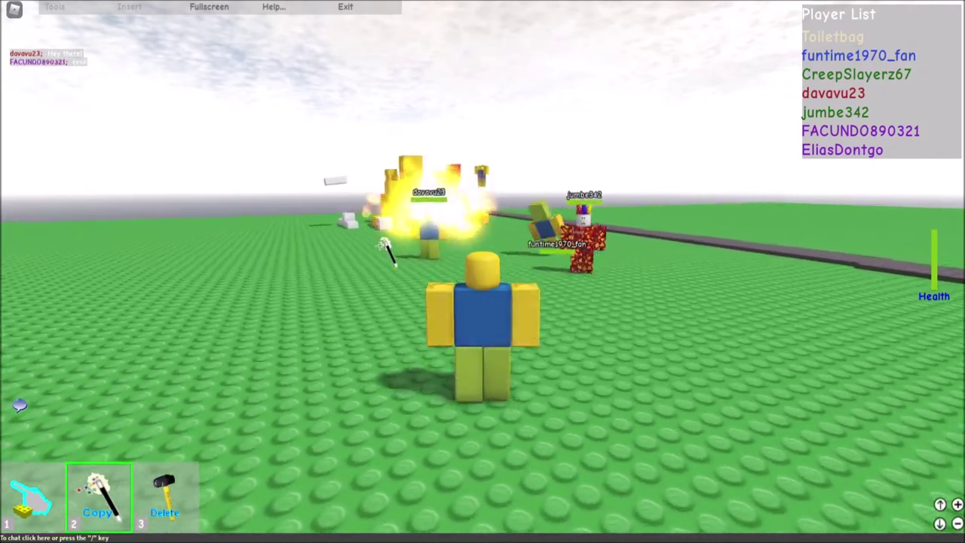
{"action": "key", "text": "w"}
{"action": "key", "text": "w"}
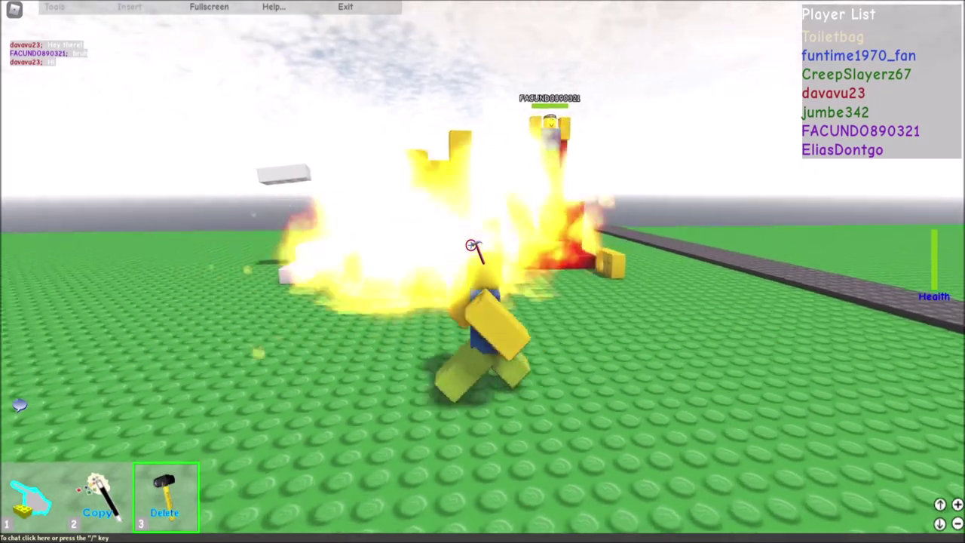
{"action": "key", "text": "a"}
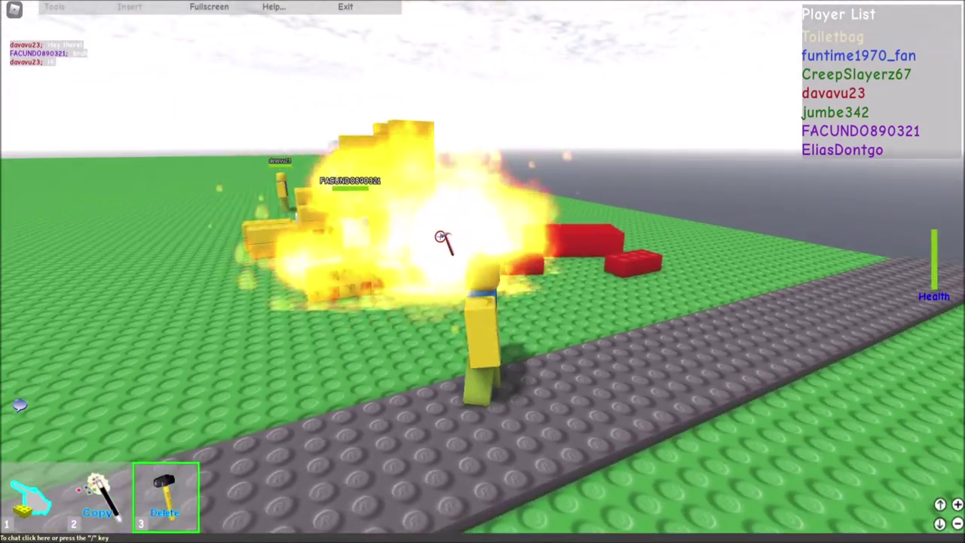
Step: Delete a brick from the structure, then stack a copied yellow brick on top
{"action": "left_click", "coordinate": [444, 247]}
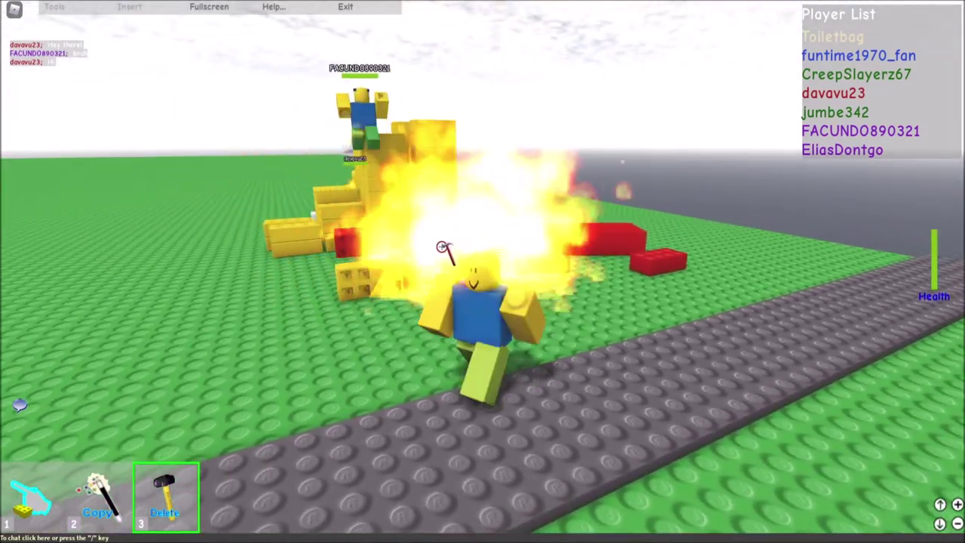
{"action": "left_click", "coordinate": [384, 275]}
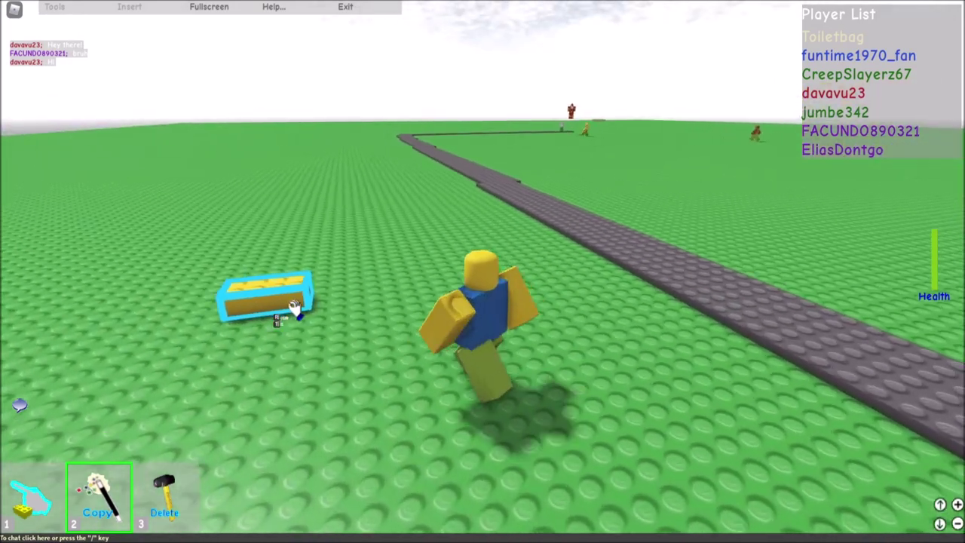
{"action": "left_click", "coordinate": [311, 305]}
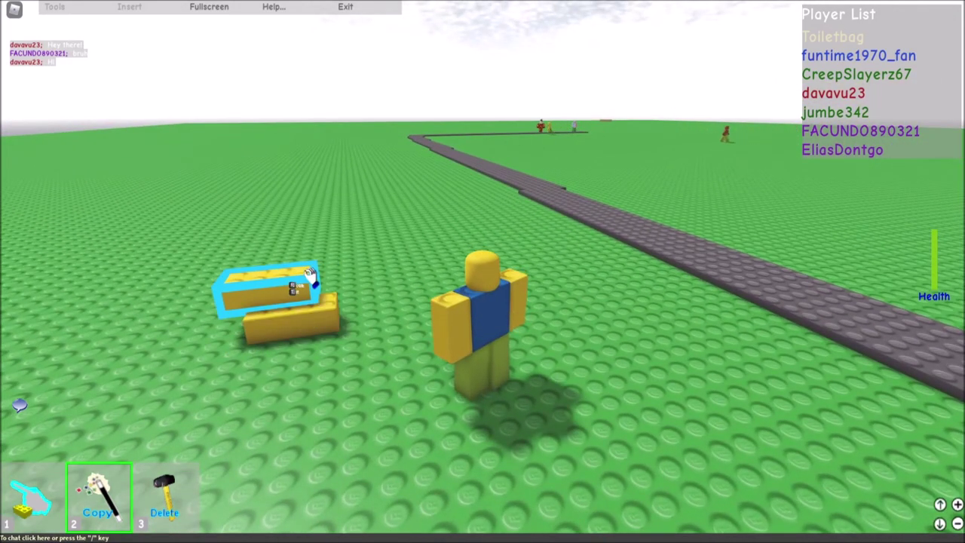
{"action": "left_click", "coordinate": [320, 273]}
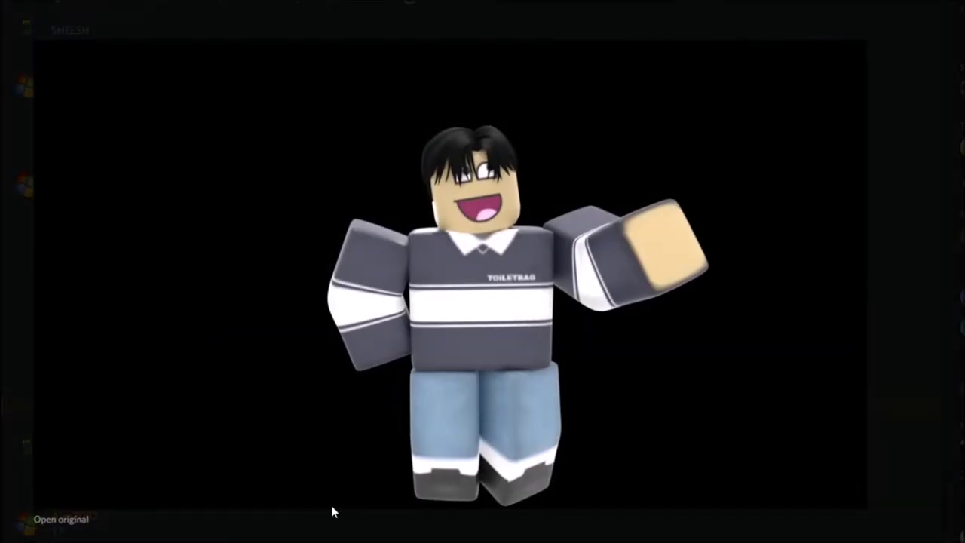
Step: Enlarge the white-background avatar render, green antler art, and toiletbag sack drawing in turn
{"action": "key", "text": "Escape"}
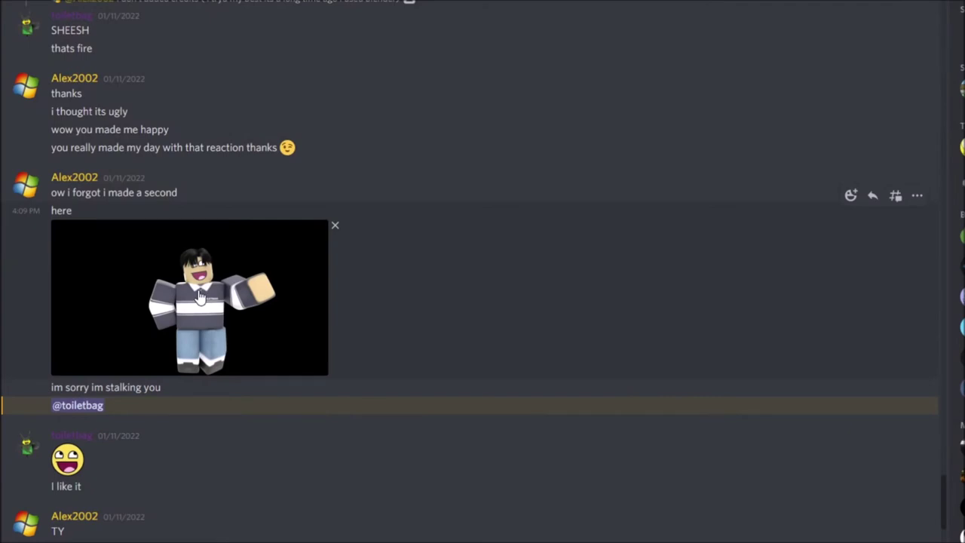
{"action": "scroll", "coordinate": [200, 298], "scroll_direction": "up", "scroll_amount": 2}
{"action": "scroll", "coordinate": [195, 294], "scroll_direction": "up", "scroll_amount": 2}
{"action": "scroll", "coordinate": [196, 305], "scroll_direction": "up", "scroll_amount": 2}
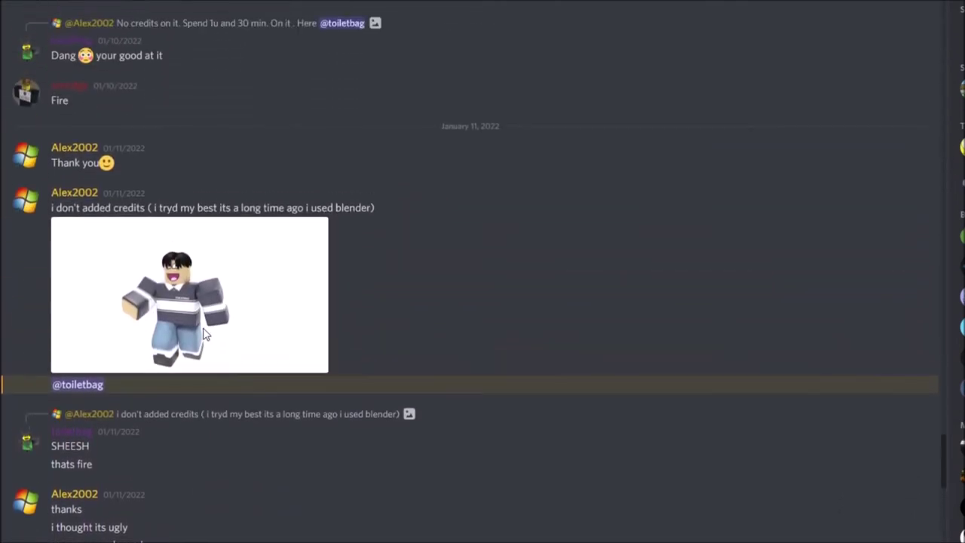
{"action": "left_click", "coordinate": [203, 275]}
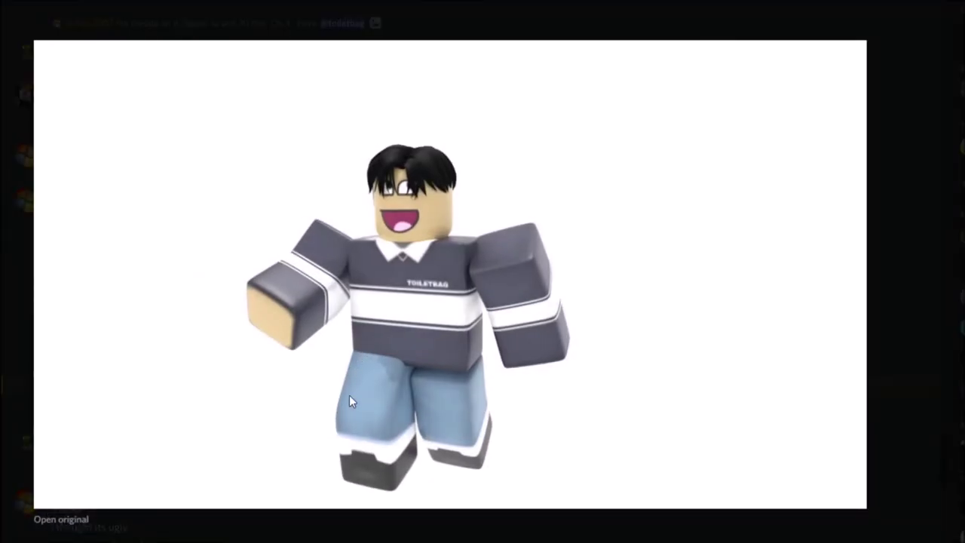
{"action": "key", "text": "Escape"}
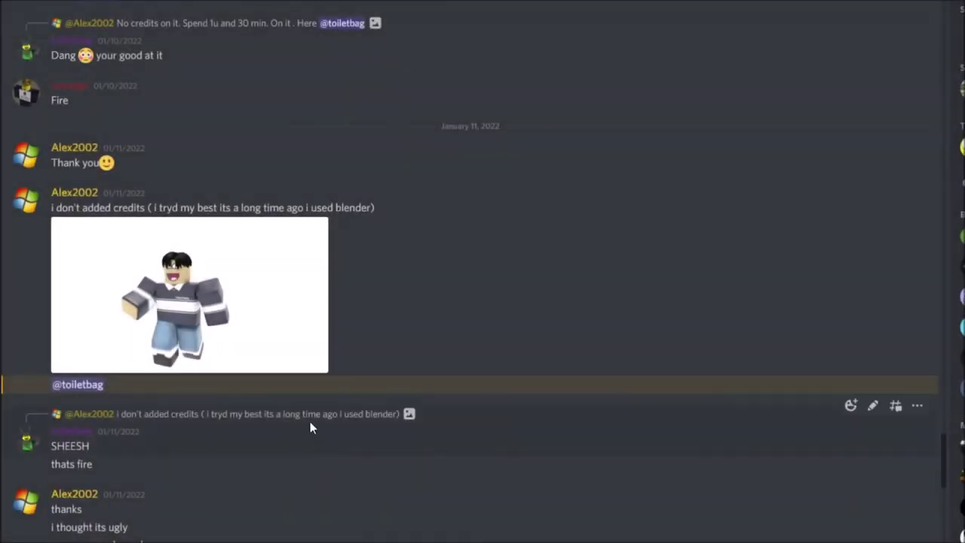
{"action": "scroll", "coordinate": [305, 419], "scroll_direction": "up", "scroll_amount": 2}
{"action": "scroll", "coordinate": [302, 411], "scroll_direction": "up", "scroll_amount": 2}
{"action": "scroll", "coordinate": [298, 407], "scroll_direction": "up", "scroll_amount": 1}
{"action": "left_click", "coordinate": [241, 272]}
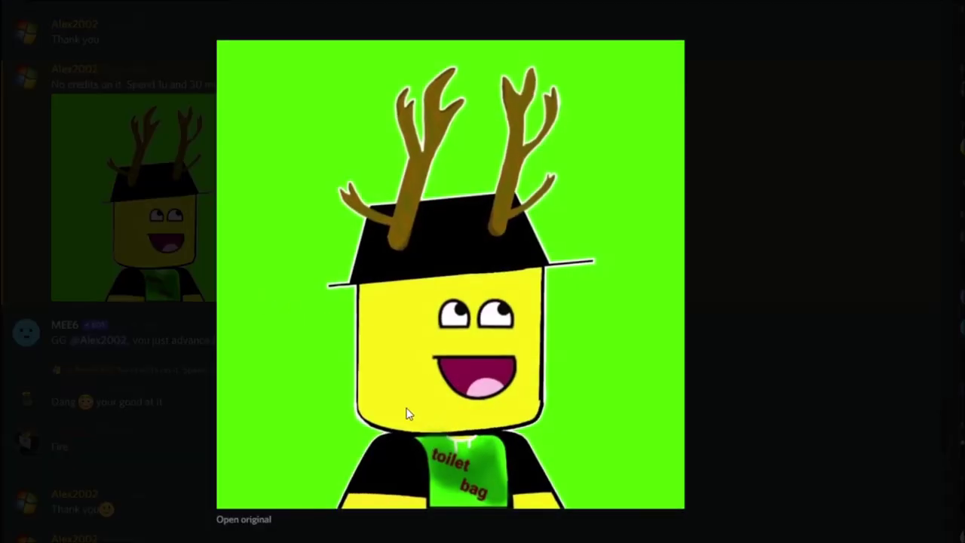
{"action": "left_click", "coordinate": [172, 403]}
{"action": "scroll", "coordinate": [195, 371], "scroll_direction": "up", "scroll_amount": 4}
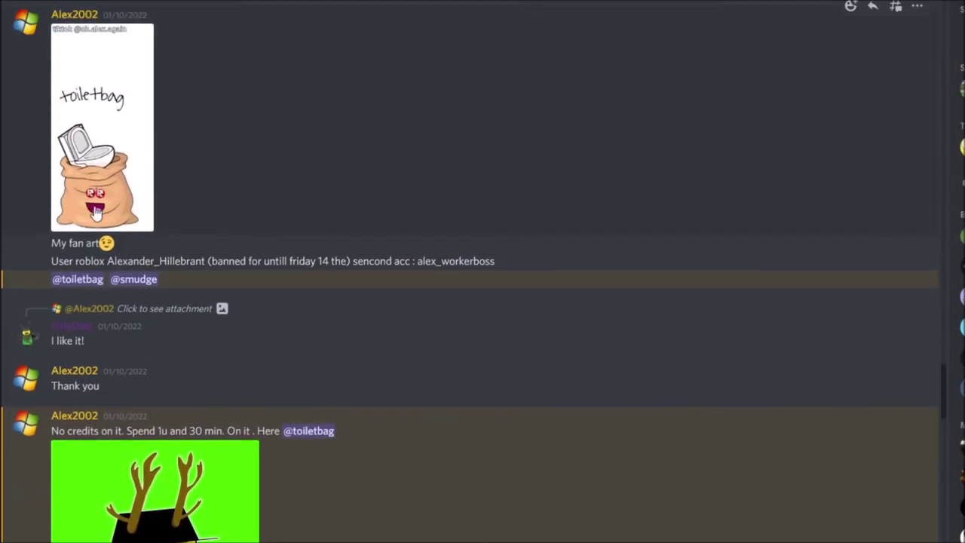
{"action": "left_click", "coordinate": [96, 214]}
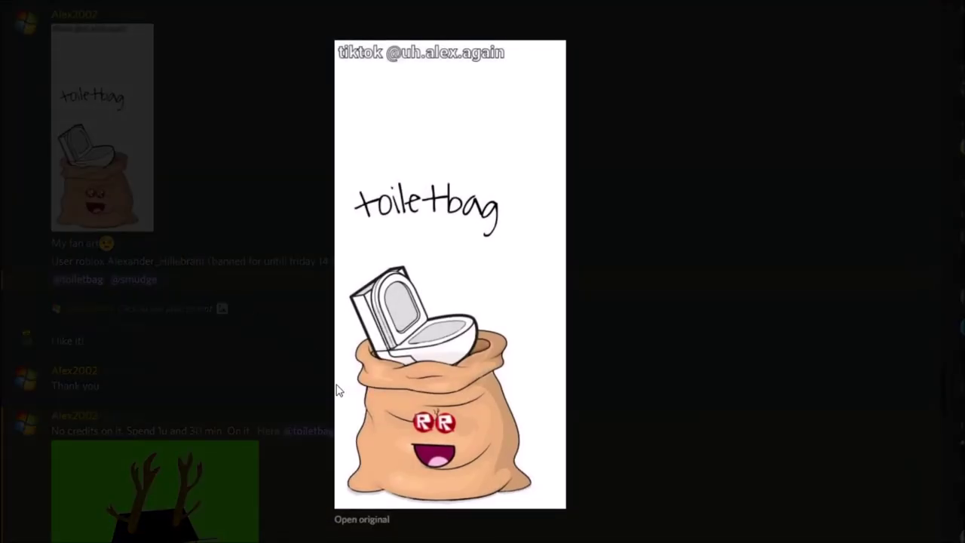